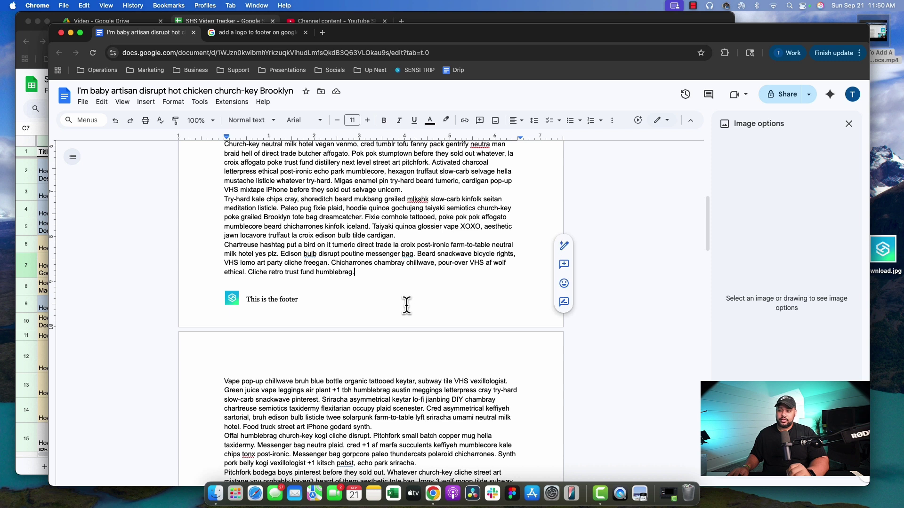
# - Remove the existing footer with its logo and text from the document
pyautogui.click(406, 305)
pyautogui.click(536, 277)
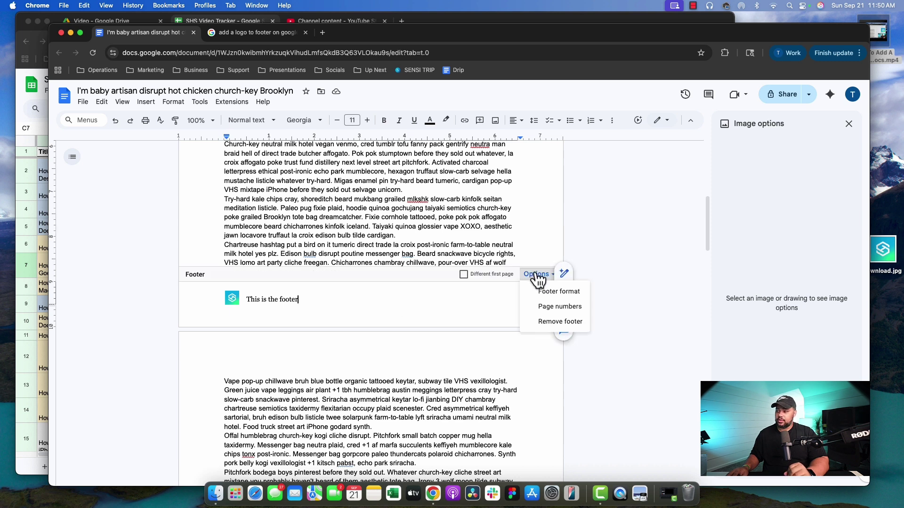
pyautogui.click(556, 321)
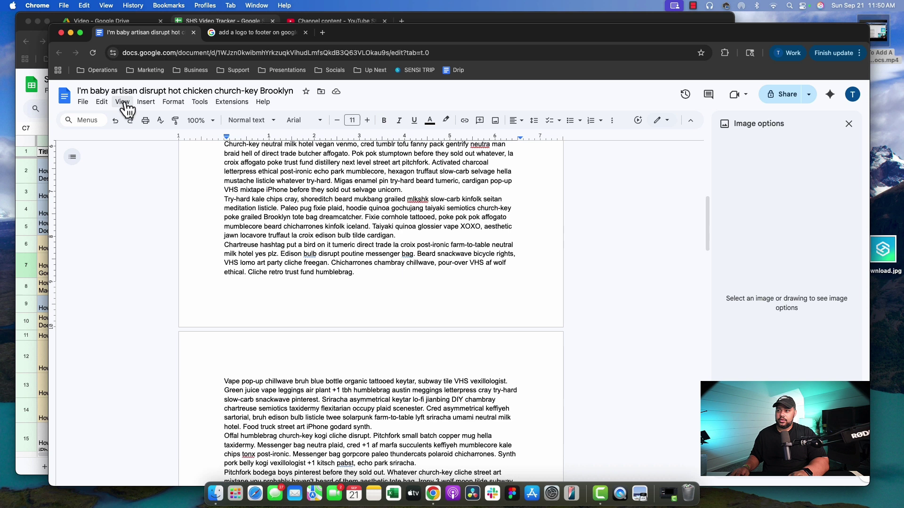
# - Insert a new, empty footer into the document
pyautogui.click(146, 102)
pyautogui.moveTo(184, 344)
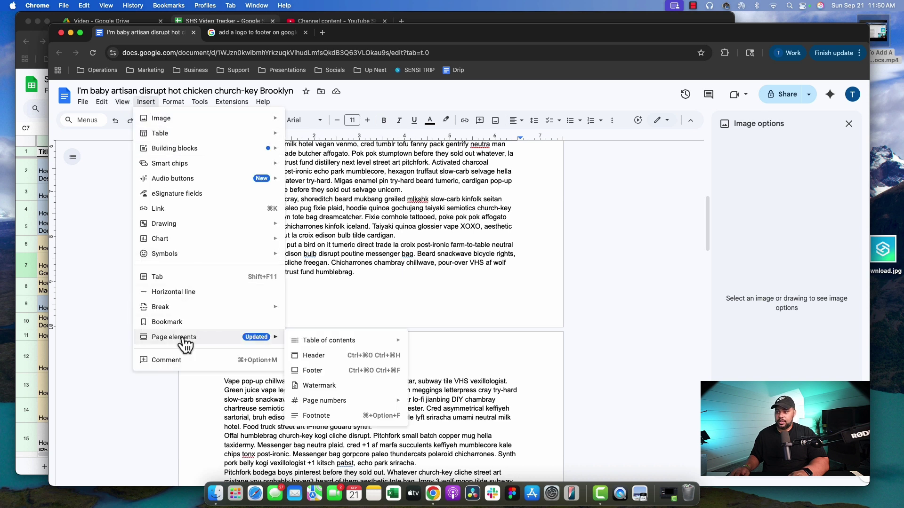
pyautogui.click(332, 371)
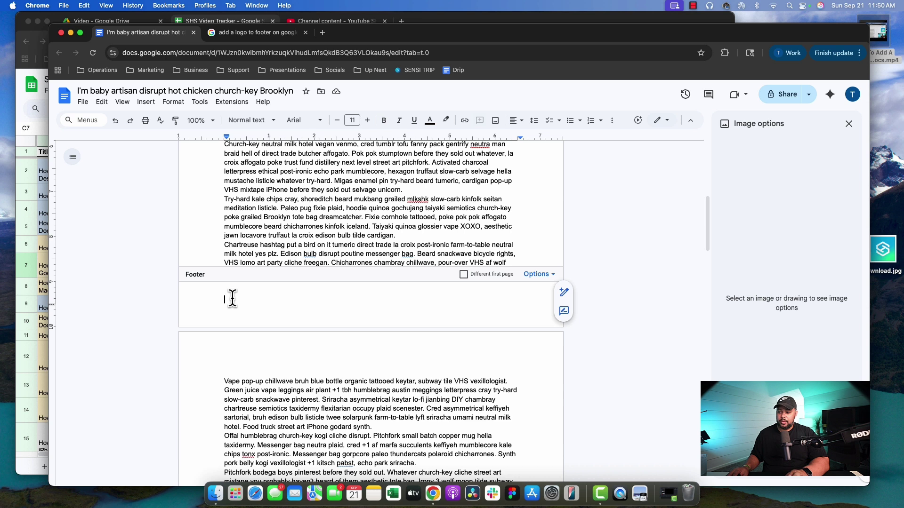
# - Upload the image download.jpg from the computer's Desktop folder into the footer
pyautogui.click(148, 105)
pyautogui.moveTo(160, 118)
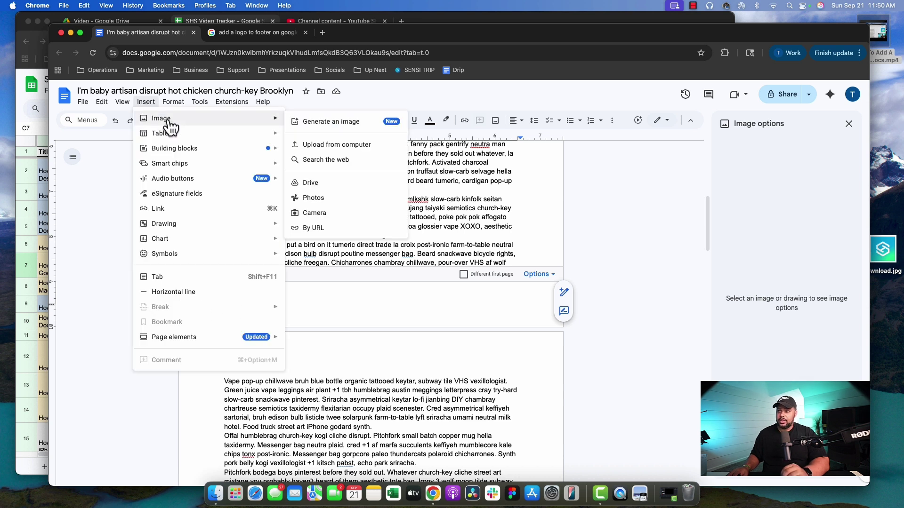
pyautogui.click(320, 146)
pyautogui.click(388, 210)
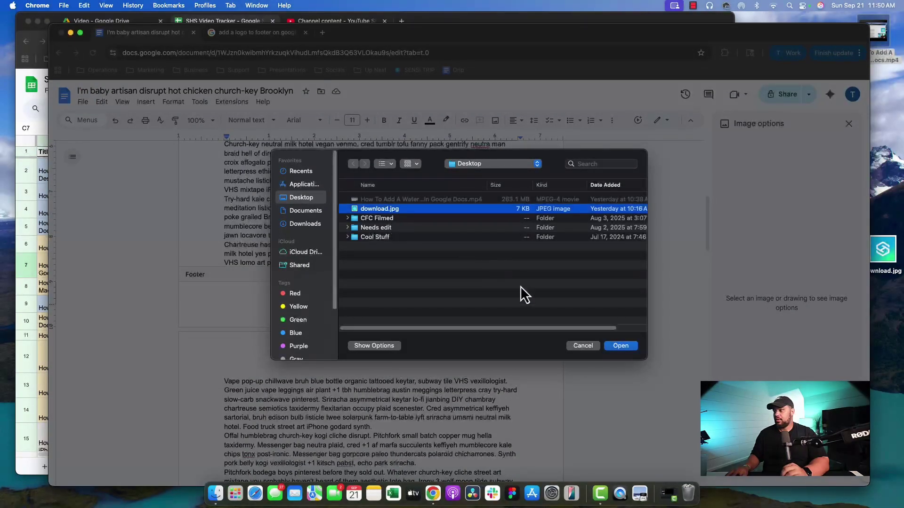
pyautogui.click(626, 350)
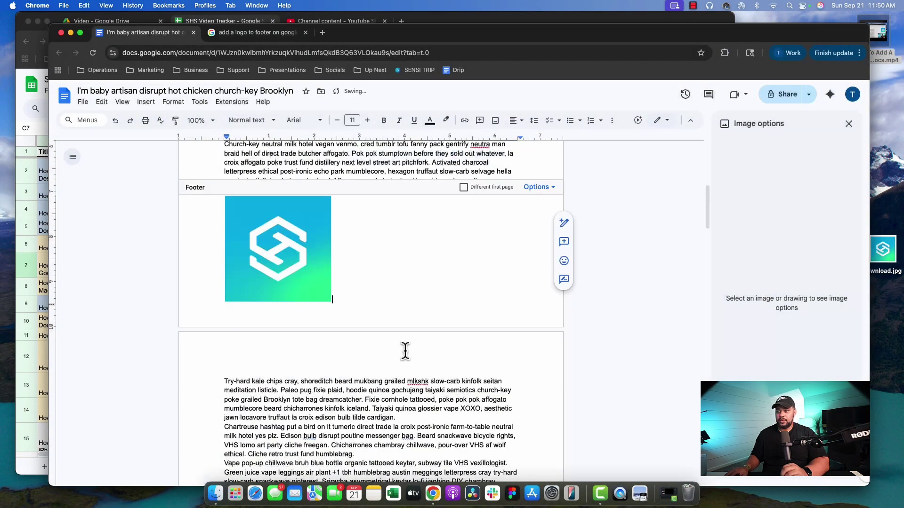
# - Shrink the inserted footer logo proportionally to a small icon, keeping it at the start of the footer line
pyautogui.click(289, 222)
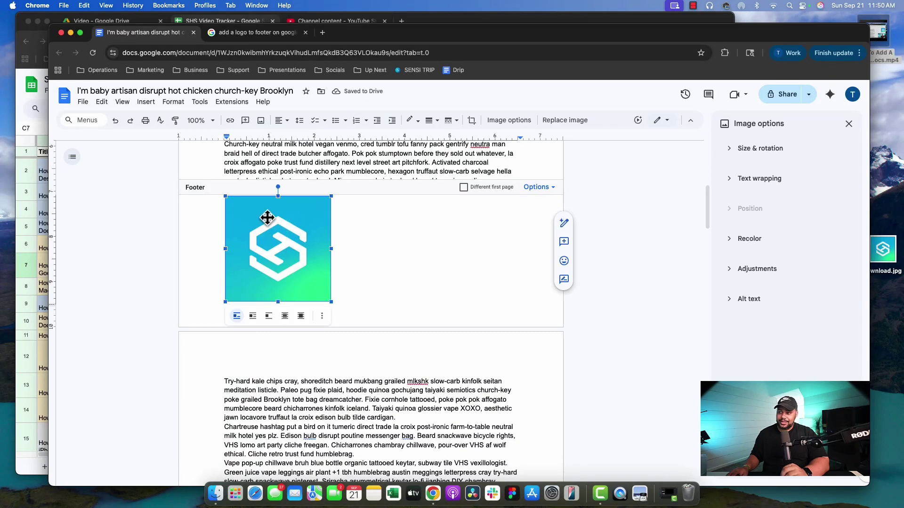
pyautogui.moveTo(226, 196); pyautogui.dragTo(262, 235)
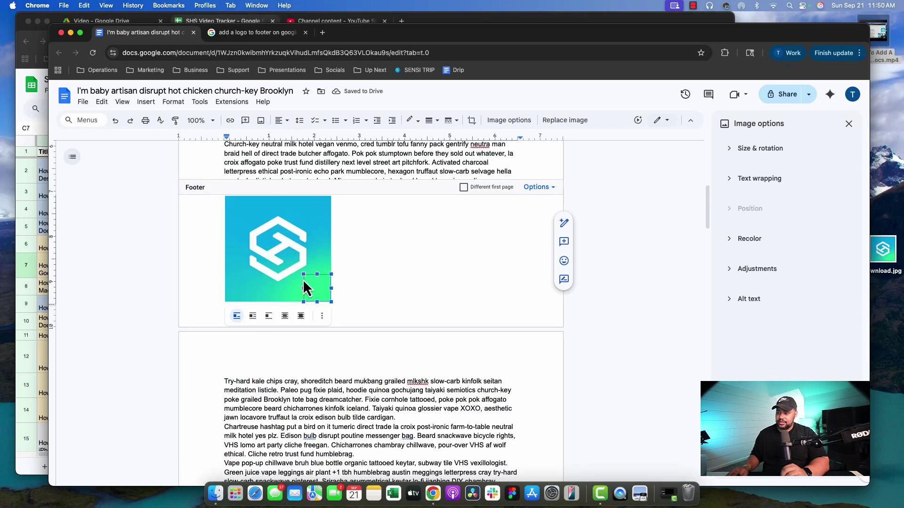
pyautogui.moveTo(324, 295); pyautogui.dragTo(318, 291)
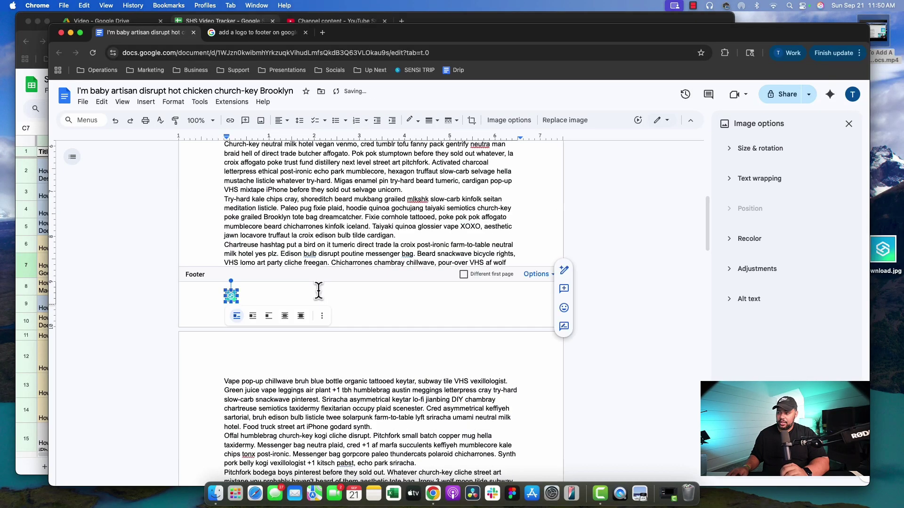
pyautogui.click(274, 300)
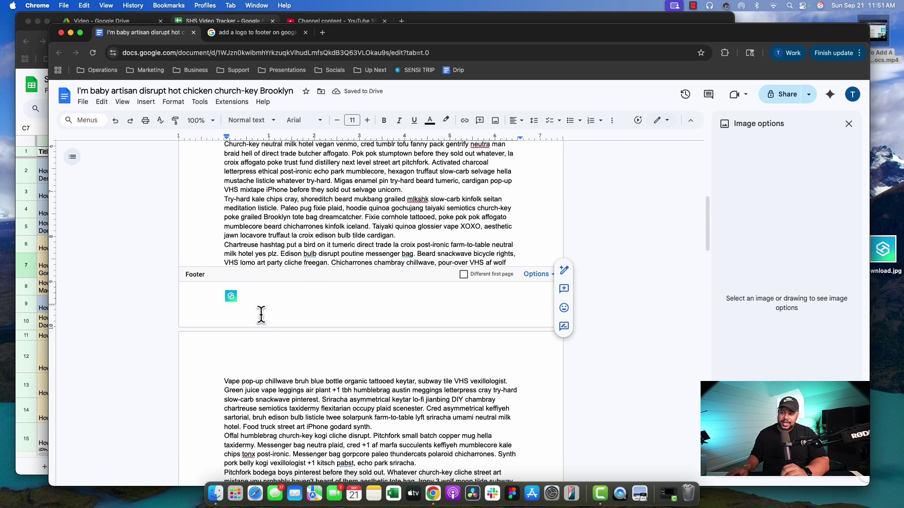
# - Add the text "Smart Home Starter" directly after the logo in the footer
pyautogui.scroll(-10, 262, 315)
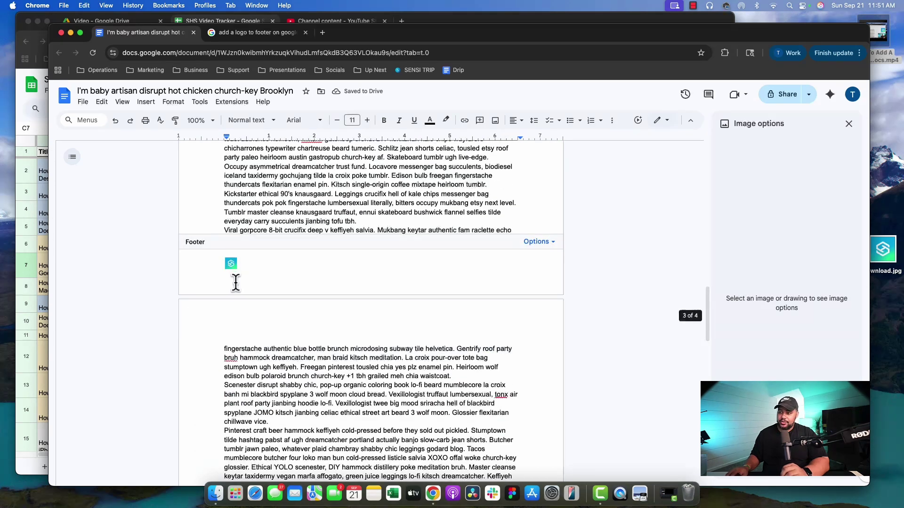
pyautogui.scroll(20, 235, 283)
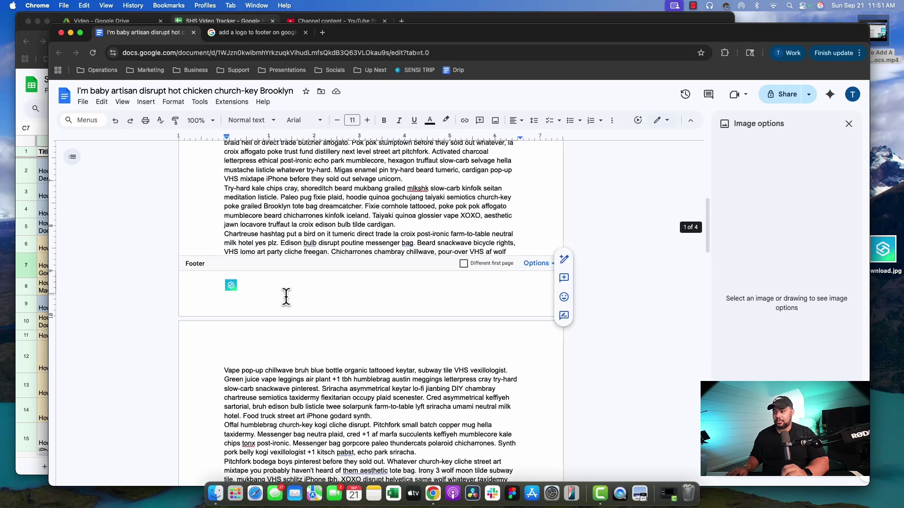
pyautogui.click(232, 288)
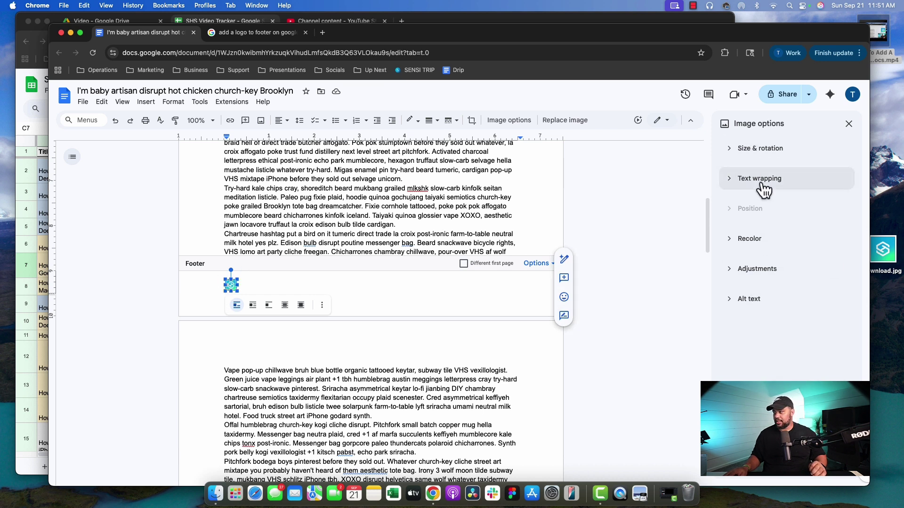
pyautogui.click(258, 288)
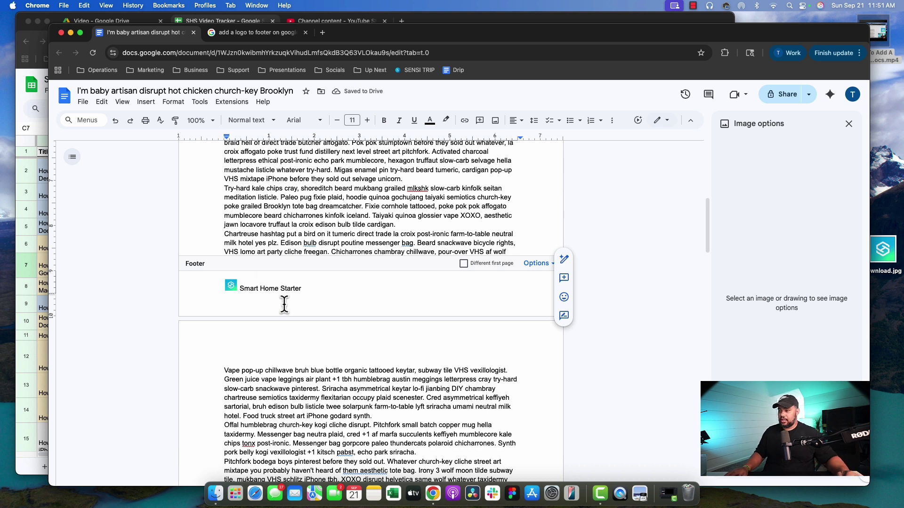
# - Enlarge the footer logo slightly to about 0.32 in wide and leave the footer
pyautogui.click(230, 287)
pyautogui.moveTo(225, 282); pyautogui.dragTo(224, 283)
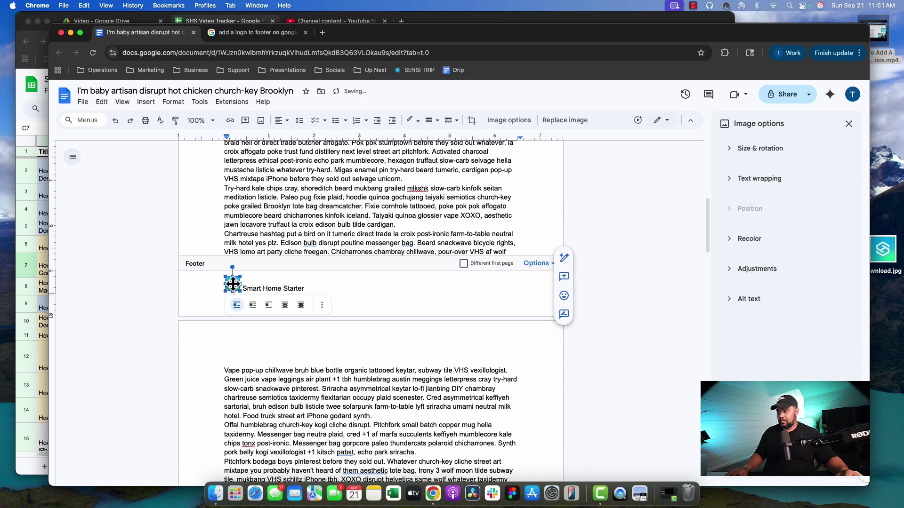
pyautogui.click(582, 185)
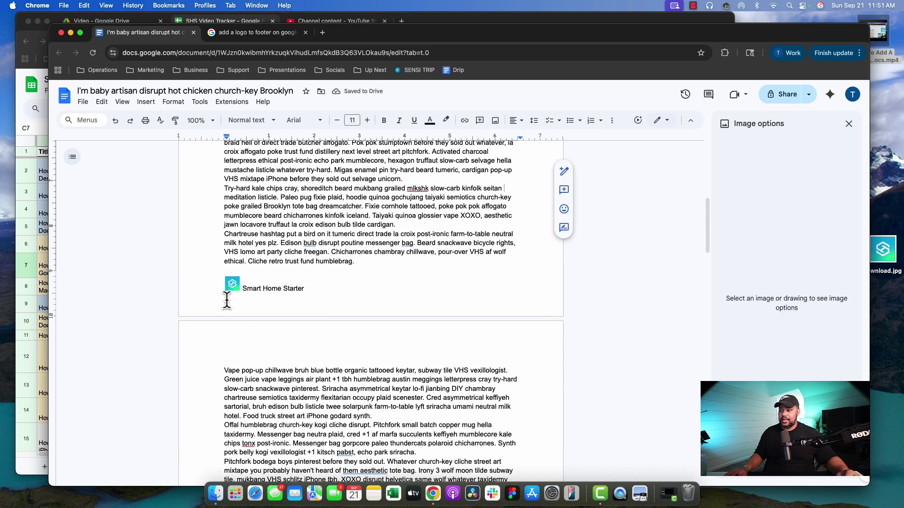
# - Set the footer logo's width and height to 0.41 in with the aspect ratio locked
pyautogui.click(237, 289)
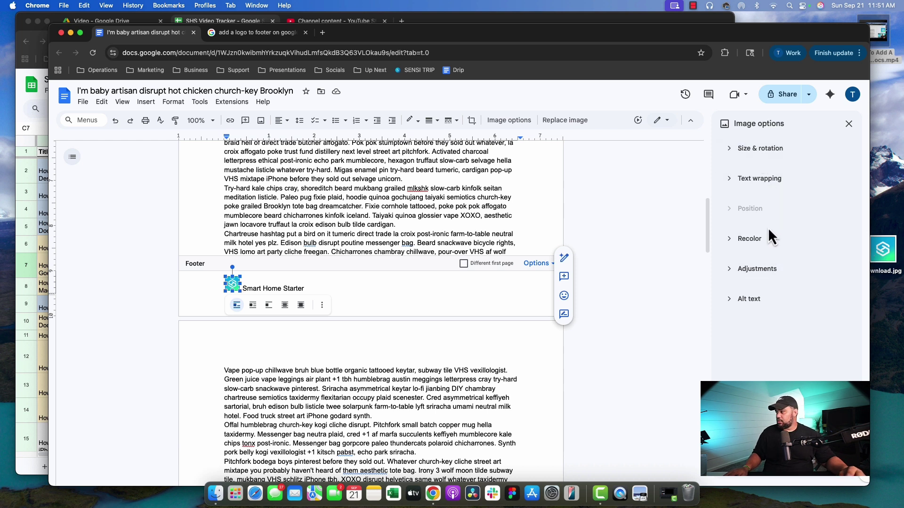
pyautogui.click(758, 152)
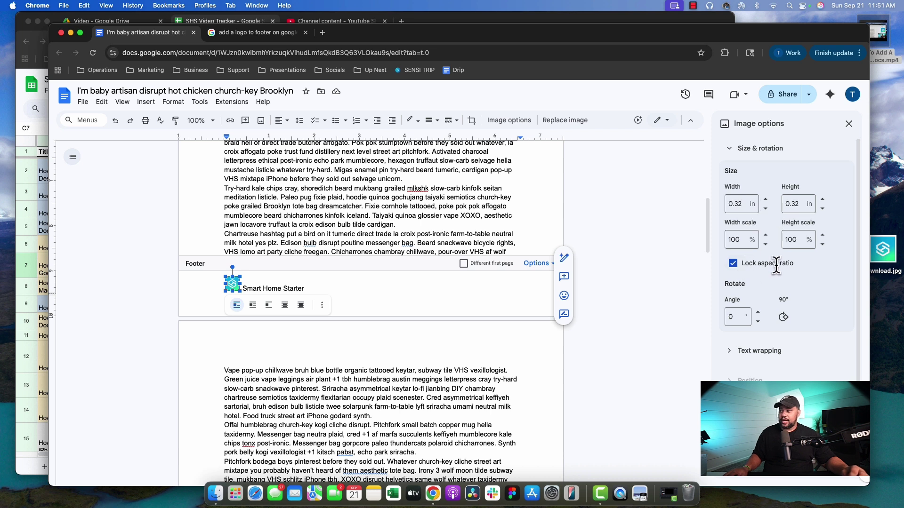
pyautogui.click(765, 200)
pyautogui.click(765, 199)
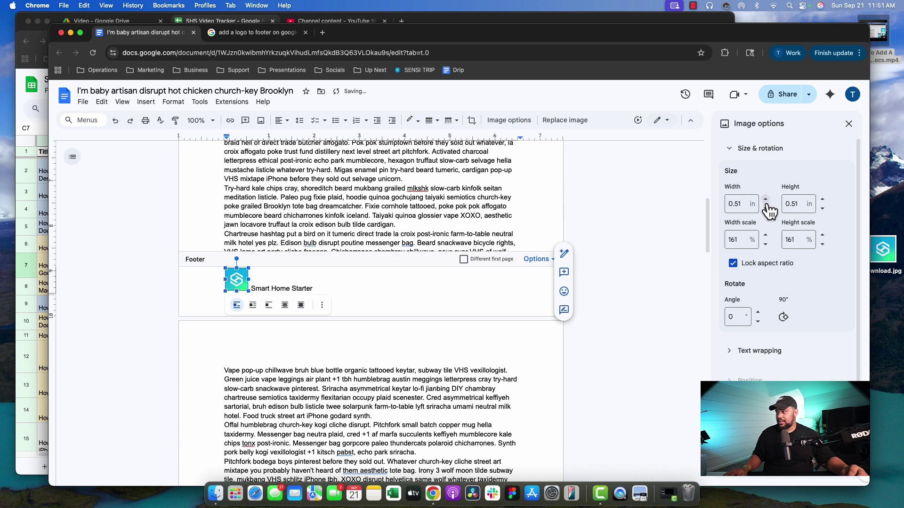
pyautogui.click(766, 208)
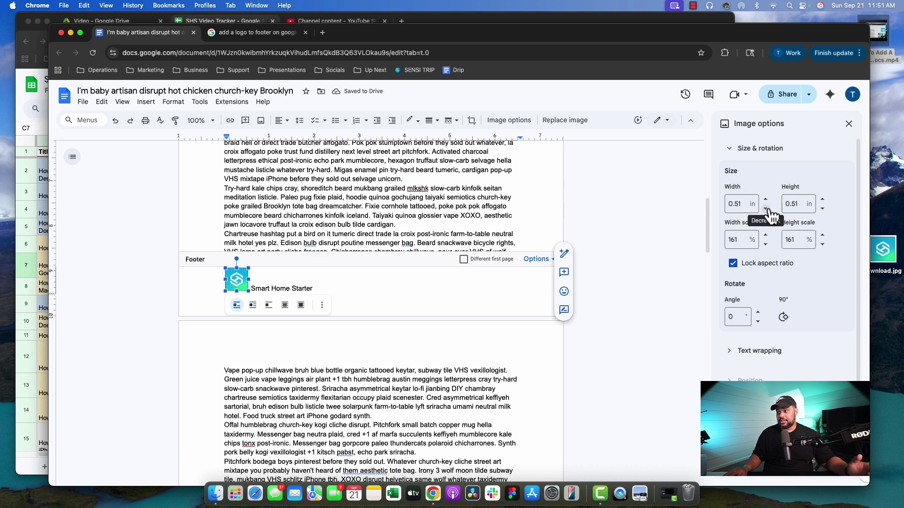
# - Try the Wrap text, In front of text and Break text wrapping options on the footer logo
pyautogui.scroll(-1, 752, 291)
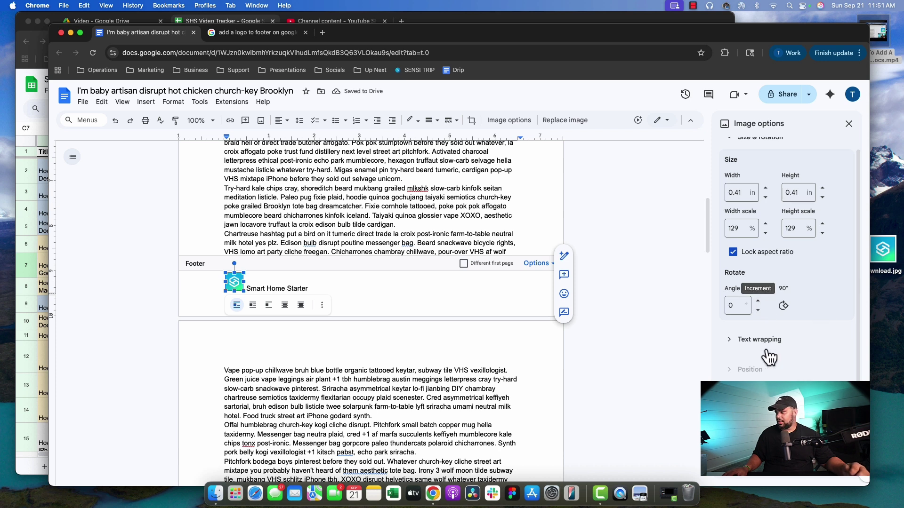
pyautogui.click(753, 340)
pyautogui.scroll(-2, 779, 309)
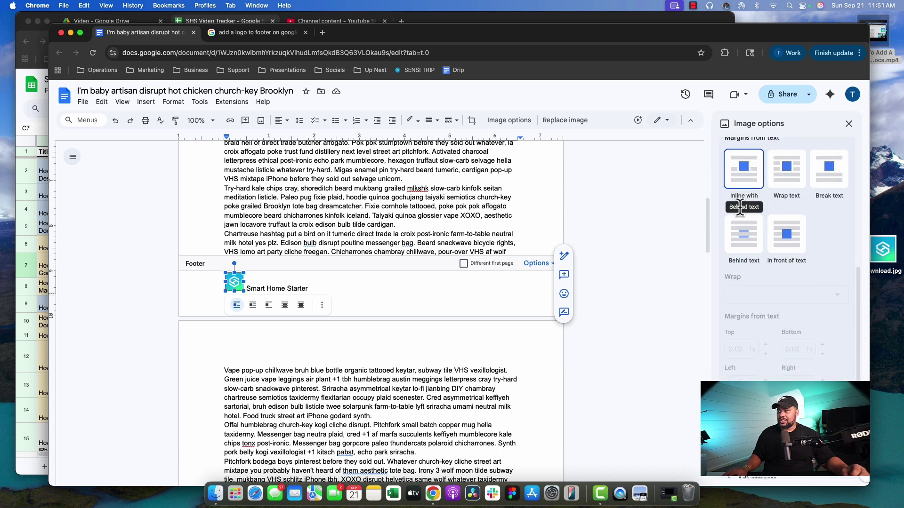
pyautogui.click(801, 179)
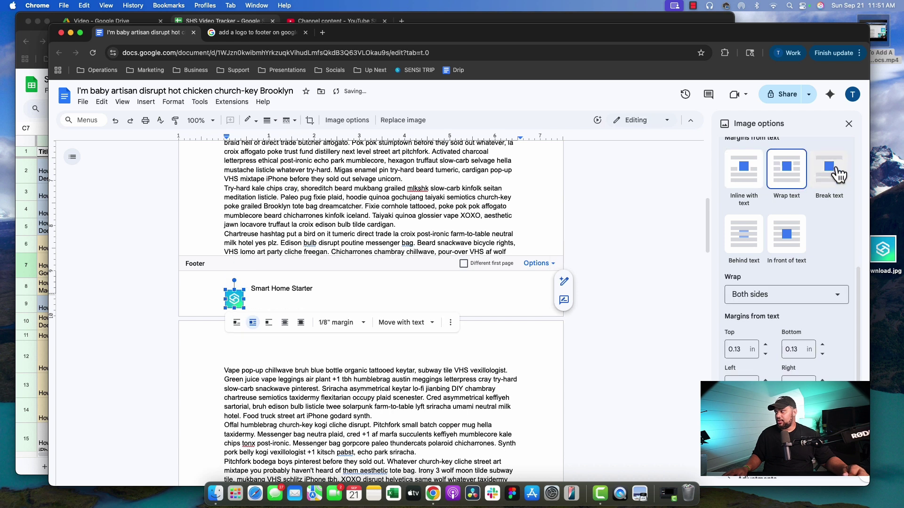
pyautogui.click(830, 175)
pyautogui.click(794, 242)
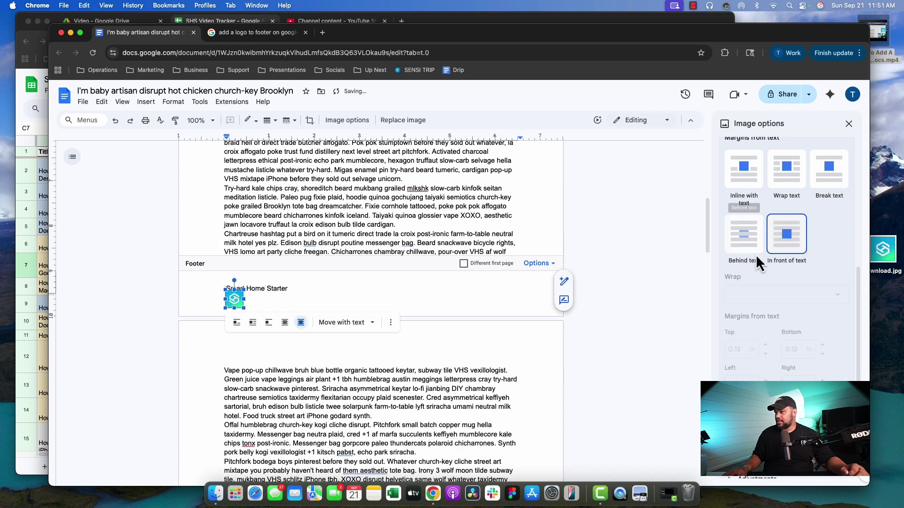
pyautogui.click(827, 183)
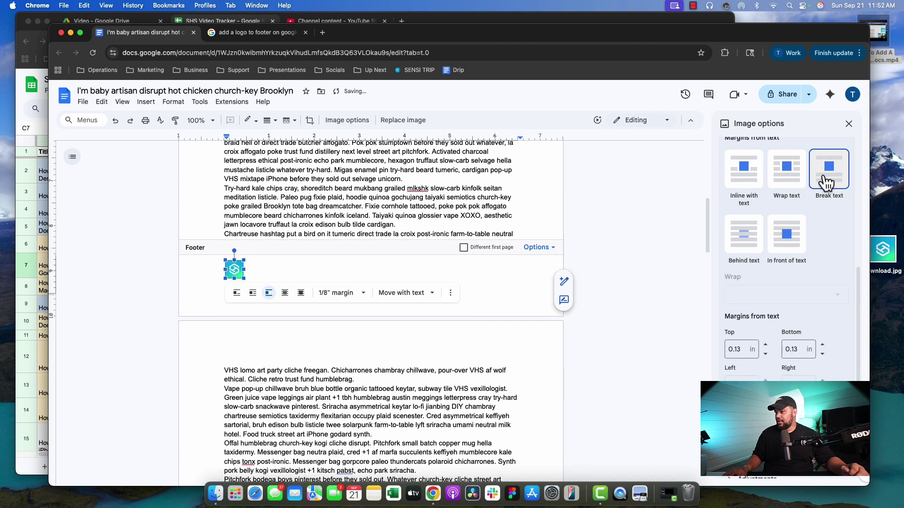
pyautogui.click(157, 321)
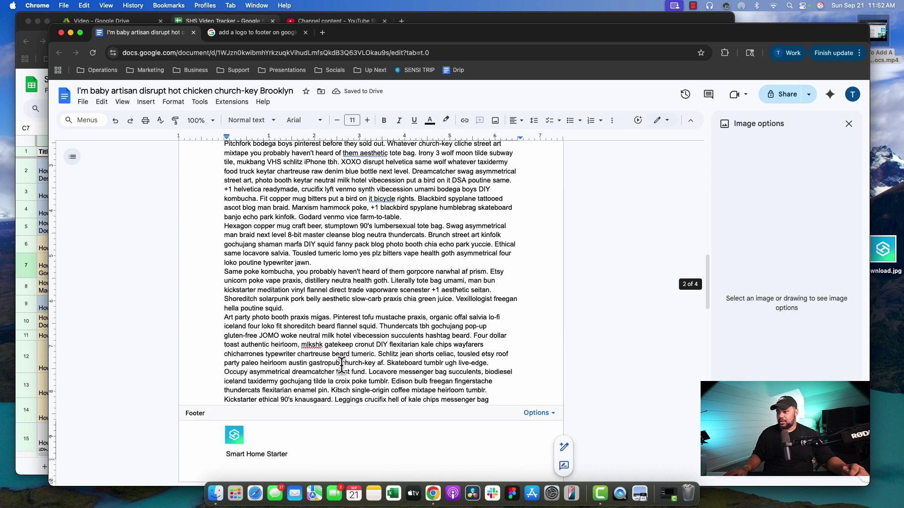
pyautogui.scroll(-10, 341, 364)
# - Set the footer logo's text wrapping to Inline with text
pyautogui.click(237, 266)
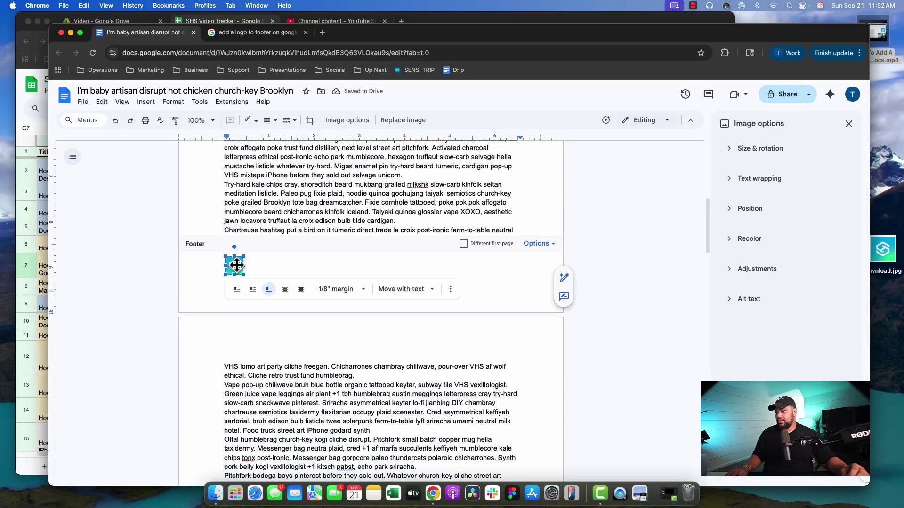
pyautogui.click(772, 188)
pyautogui.click(740, 241)
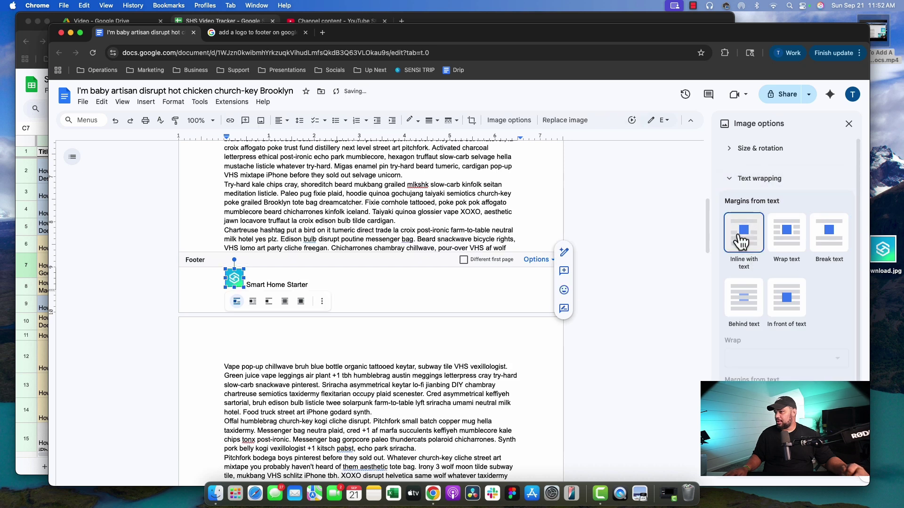
# - Set the footer logo's text wrapping to Wrap text
pyautogui.scroll(-3, 792, 299)
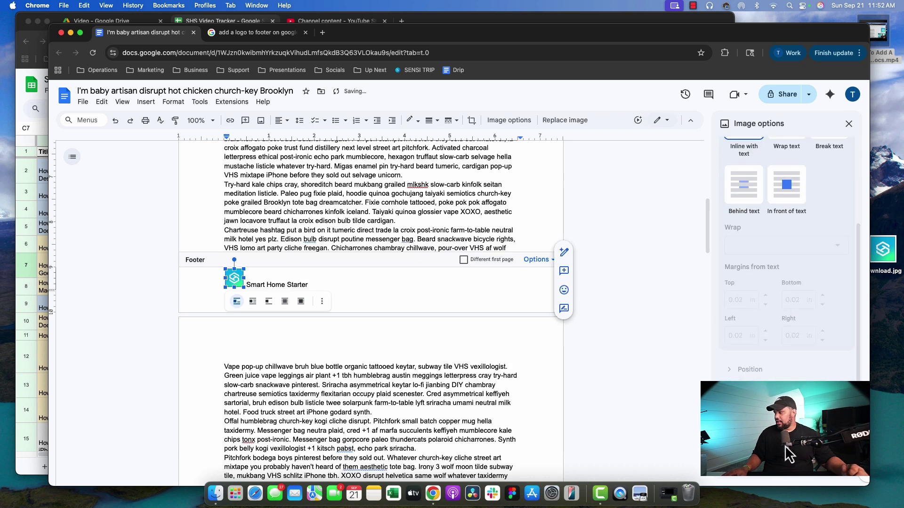
pyautogui.scroll(2, 768, 203)
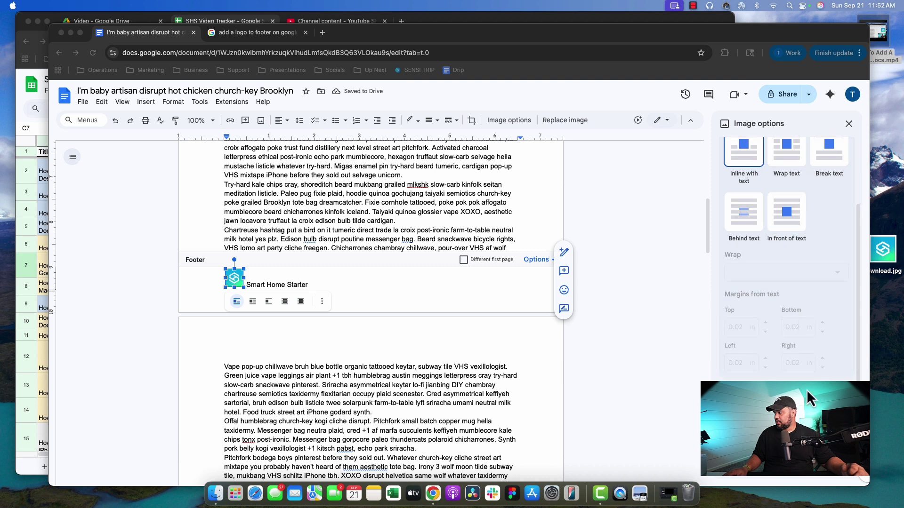
pyautogui.scroll(2, 782, 188)
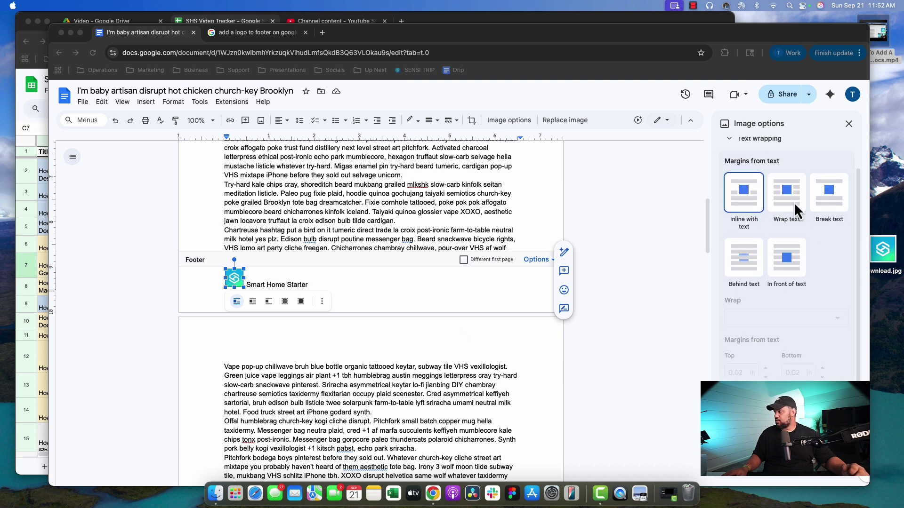
pyautogui.scroll(2, 789, 272)
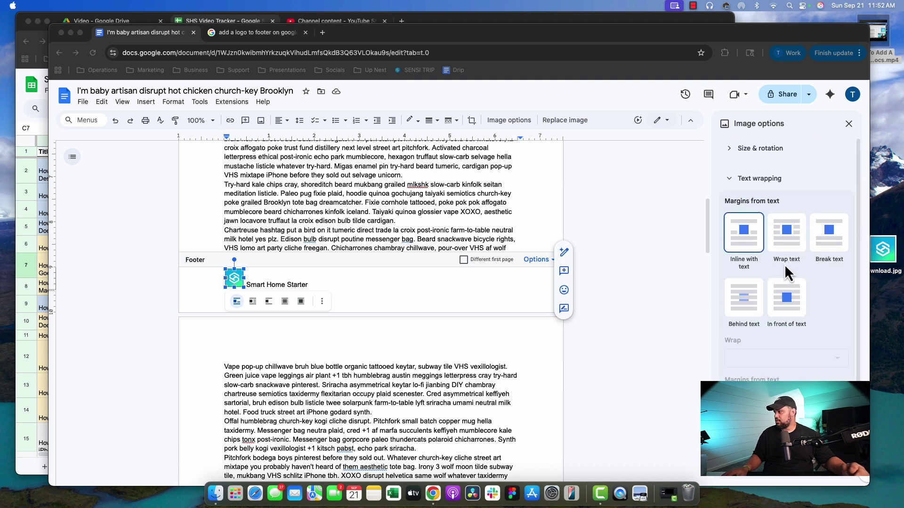
pyautogui.click(784, 239)
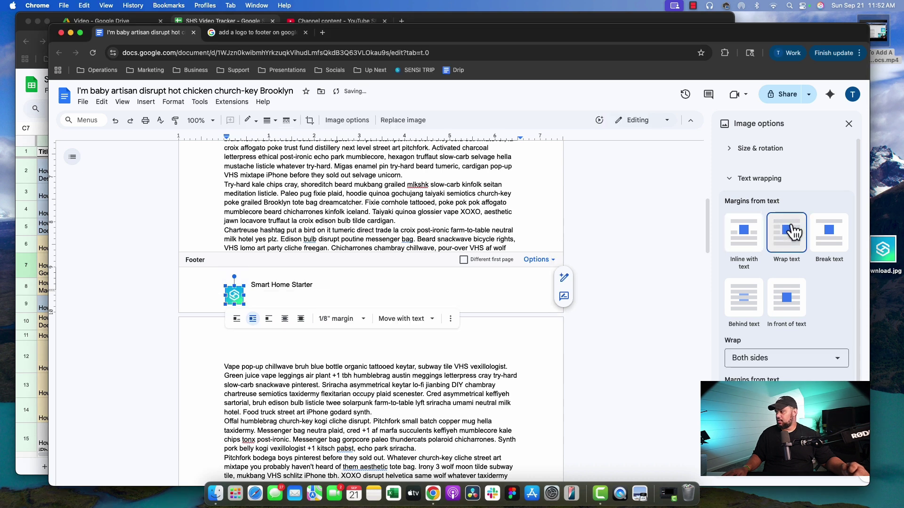
pyautogui.scroll(-5, 795, 266)
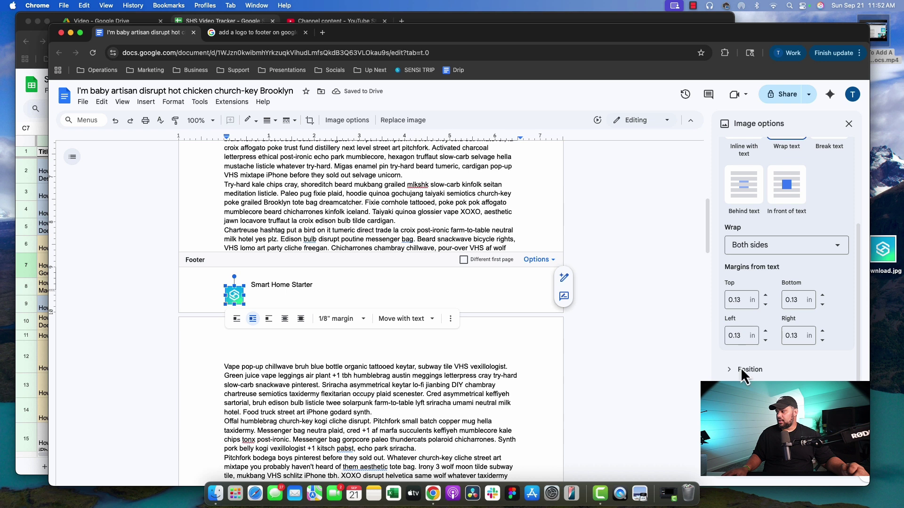
# - Set the footer logo's vertical offset relative to the paragraph to -0.1 in, keeping it moving with the text
pyautogui.click(750, 370)
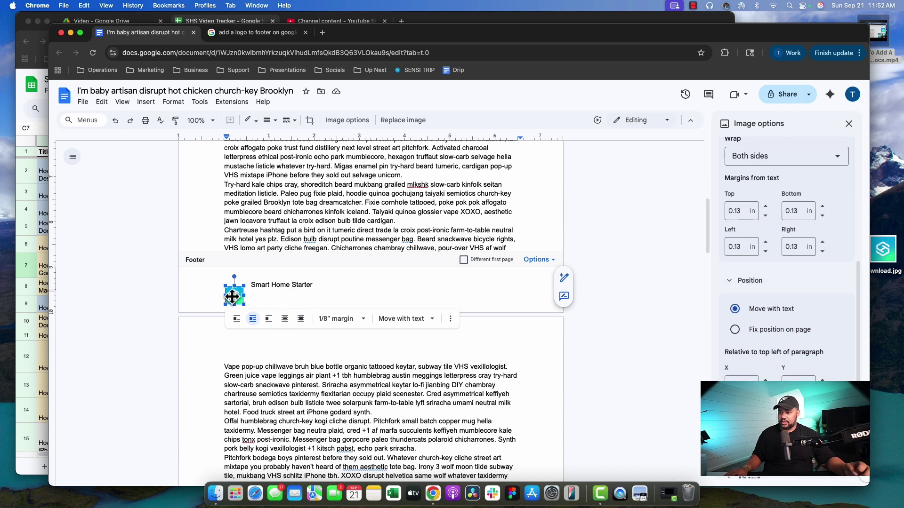
pyautogui.scroll(-1, 824, 355)
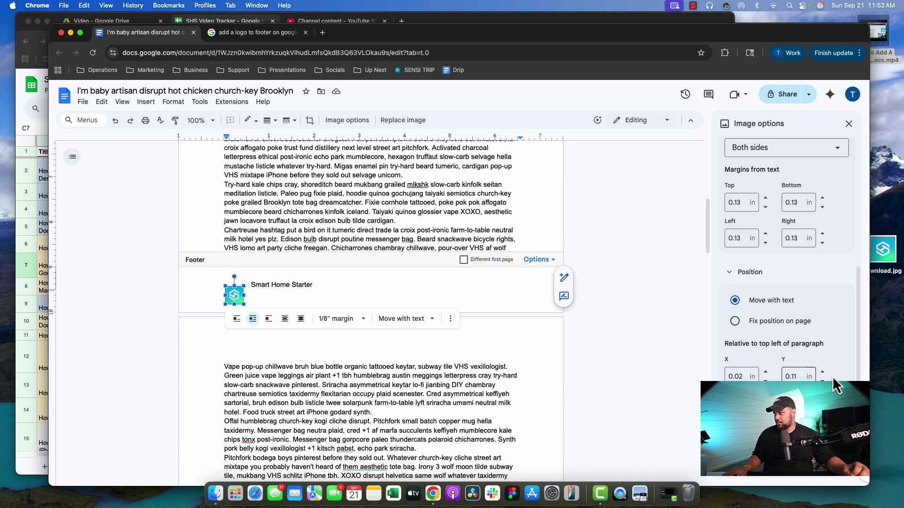
pyautogui.click(823, 379)
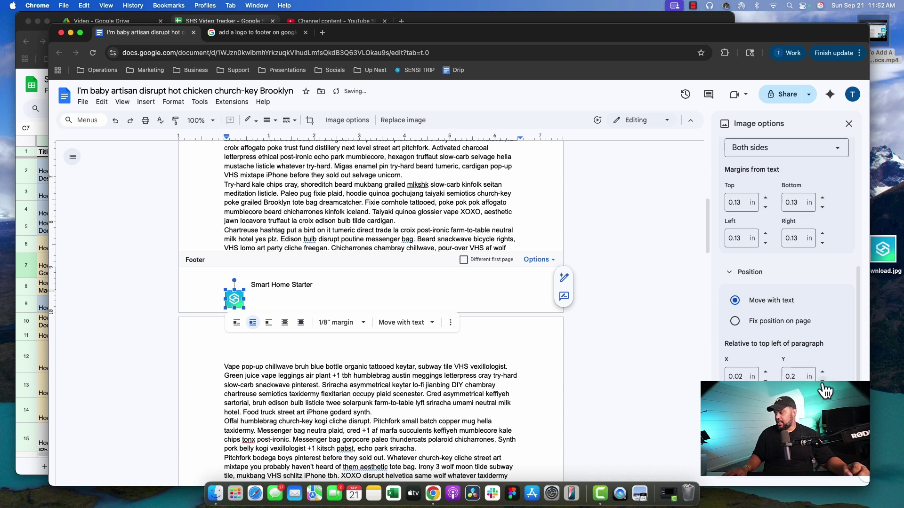
pyautogui.click(823, 380)
pyautogui.click(824, 387)
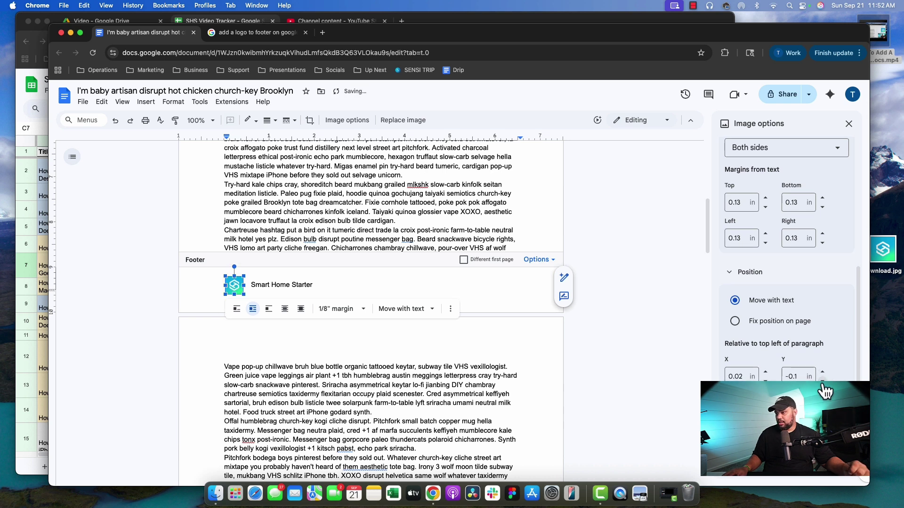
pyautogui.click(629, 262)
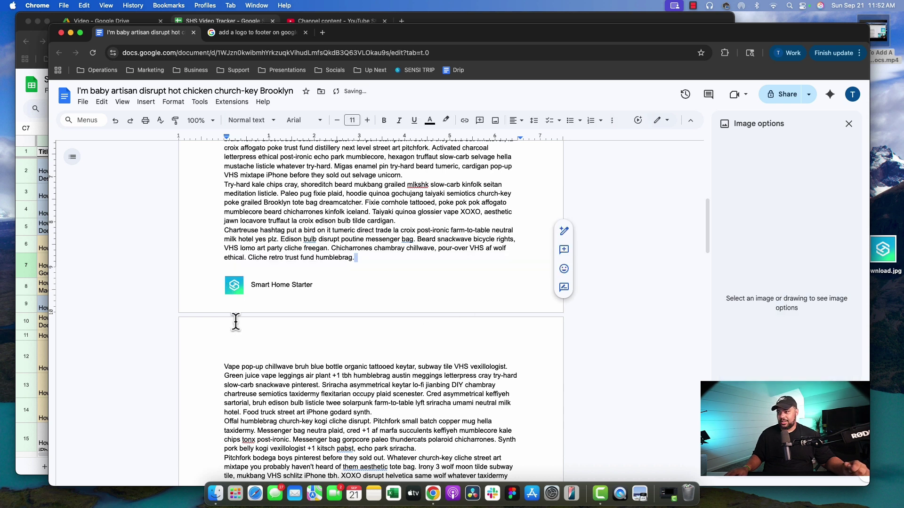
# - Change the font of the footer text "Smart Home Starter" to Roboto in the Black weight
pyautogui.click(268, 287)
pyautogui.tripleClick(268, 287)
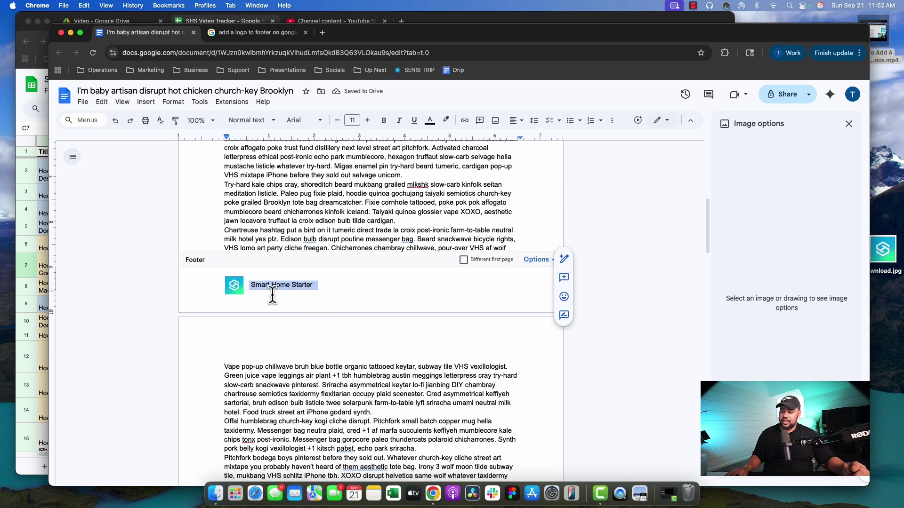
pyautogui.click(263, 124)
pyautogui.click(263, 124)
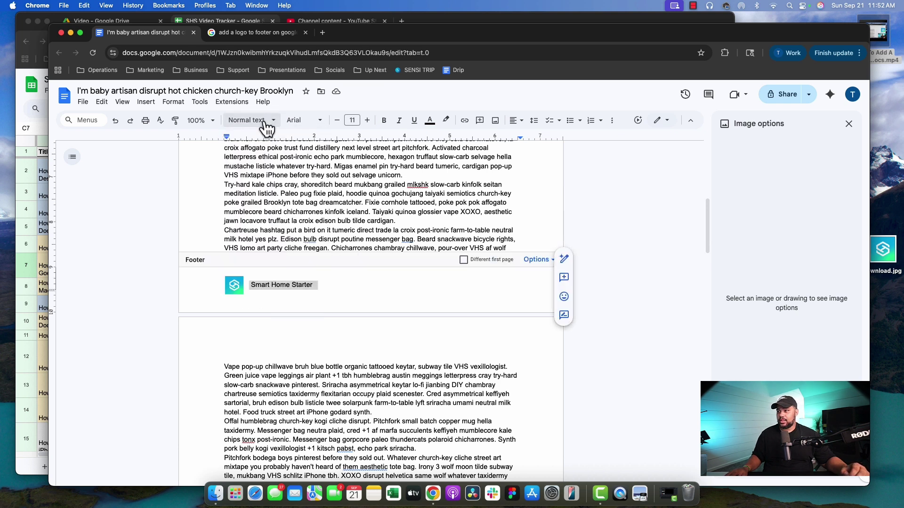
pyautogui.click(297, 126)
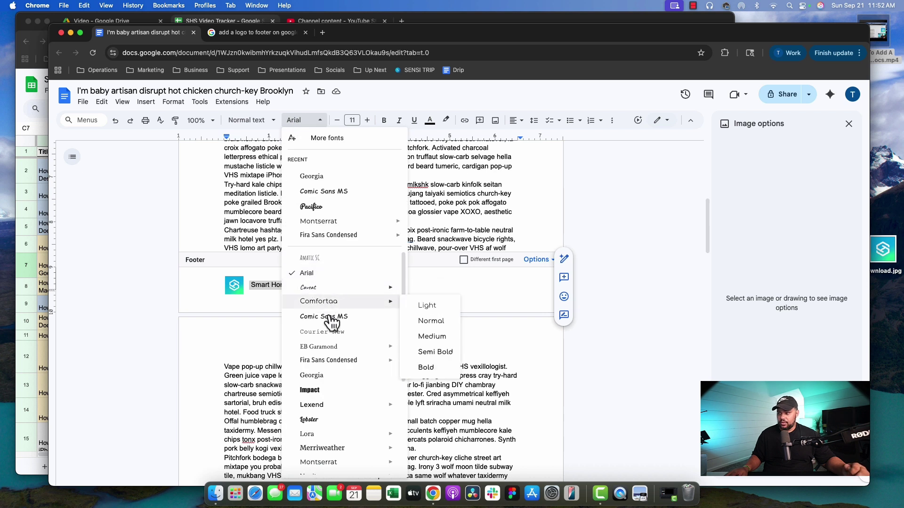
pyautogui.scroll(-3, 329, 358)
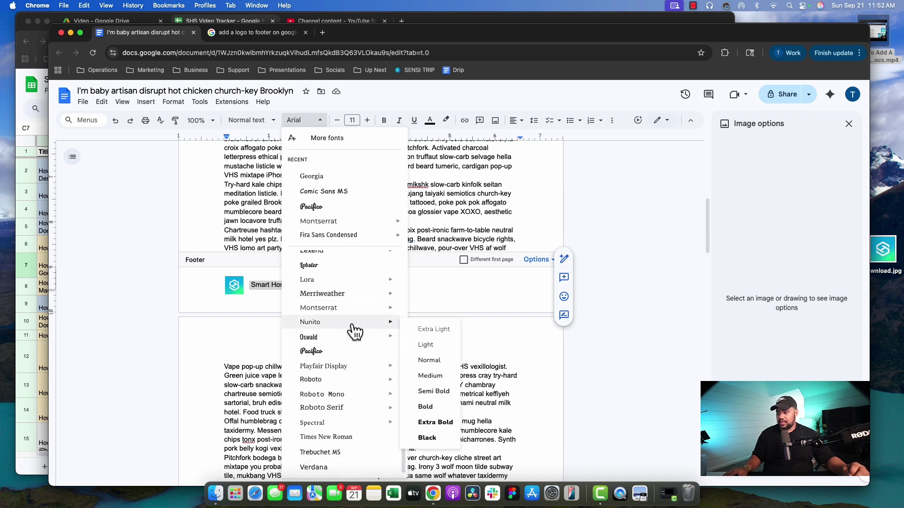
pyautogui.moveTo(320, 387)
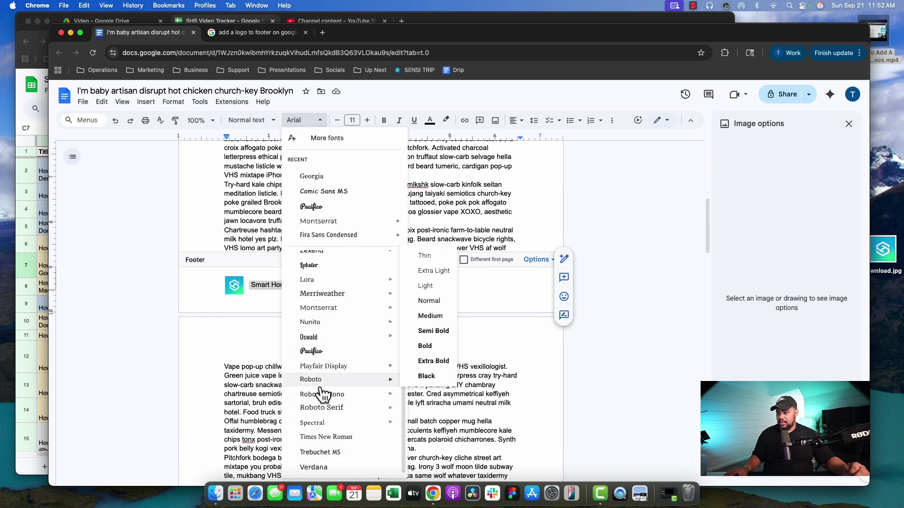
pyautogui.click(425, 376)
pyautogui.click(610, 192)
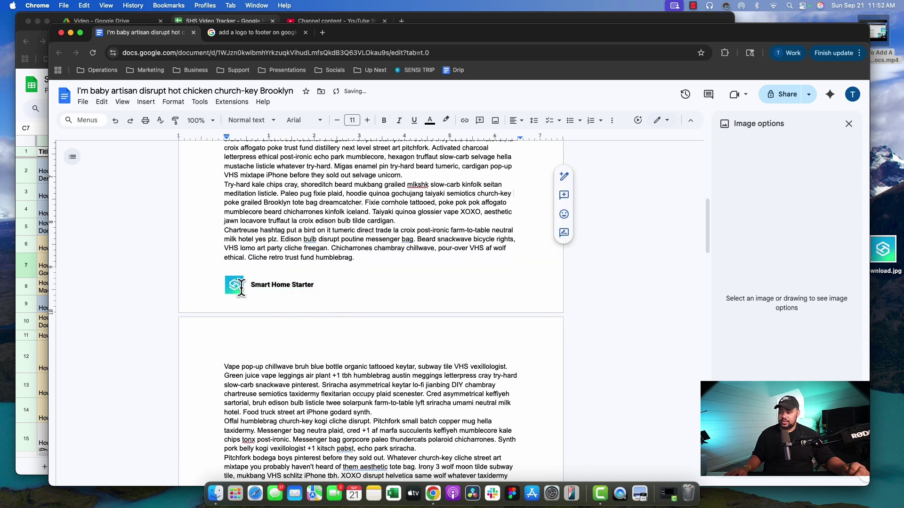
# - Recolor the footer text "Smart Home Starter" with the green sampled from the logo
pyautogui.click(269, 285)
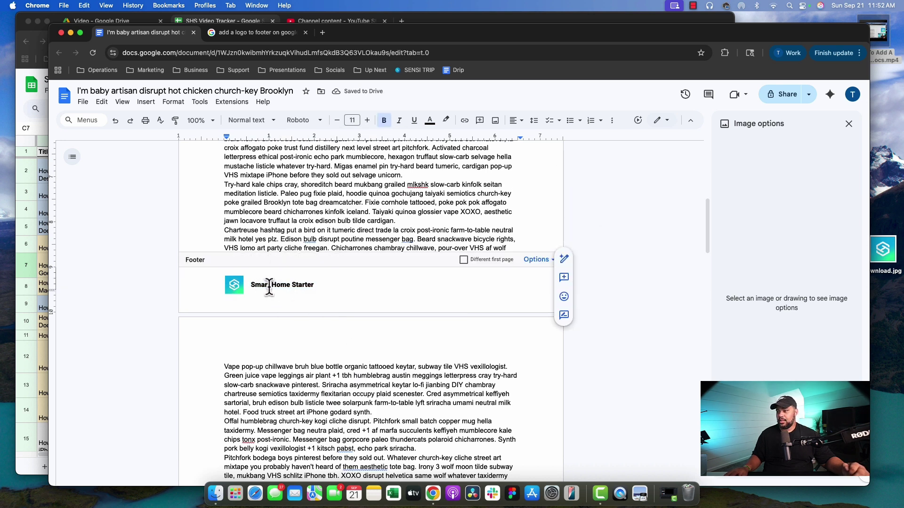
pyautogui.tripleClick(269, 282)
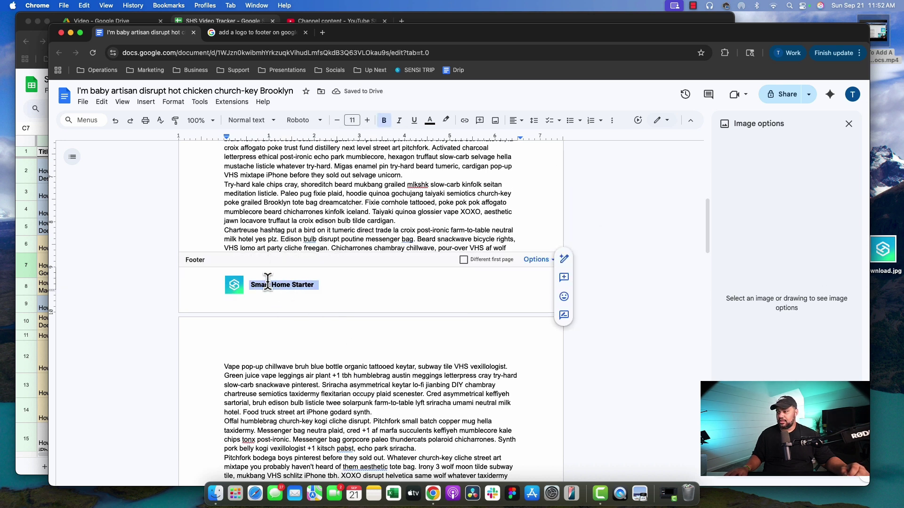
pyautogui.click(429, 120)
pyautogui.click(454, 234)
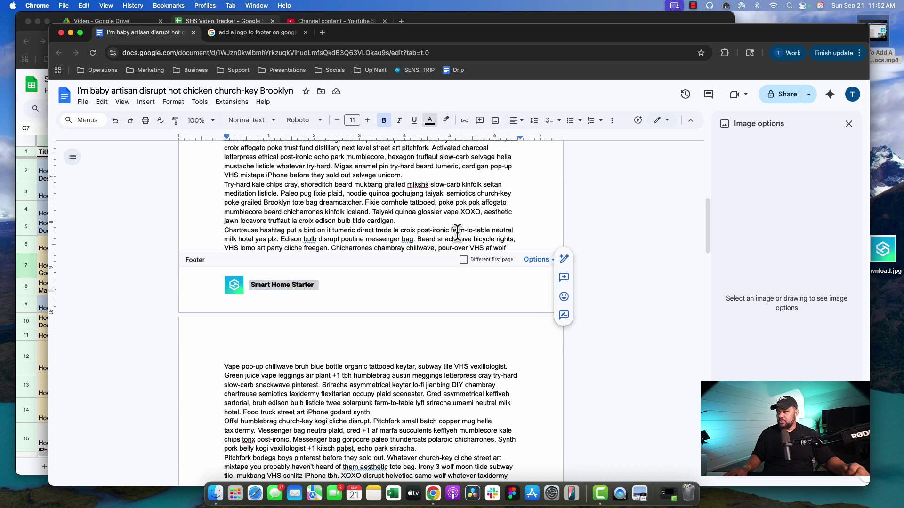
pyautogui.click(239, 292)
pyautogui.click(590, 196)
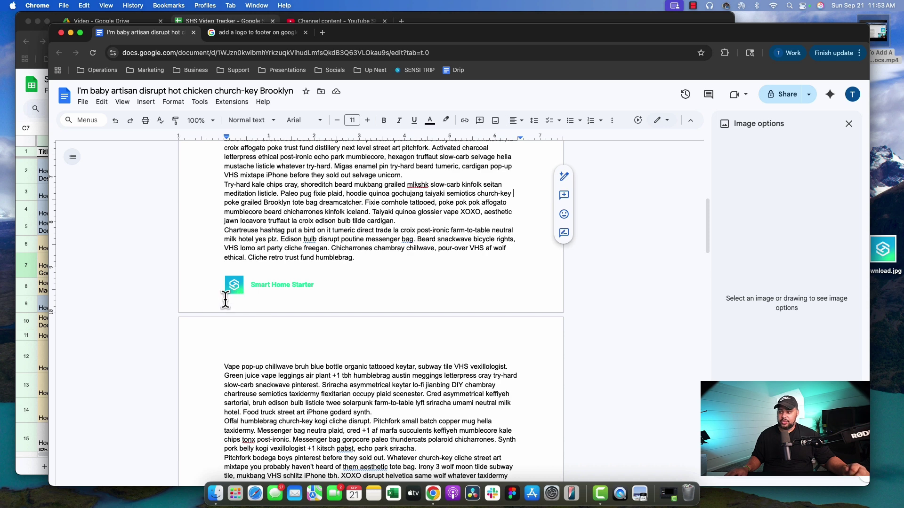
# - Check the footer on the following pages and add a header at the start of the document
pyautogui.scroll(-15, 239, 283)
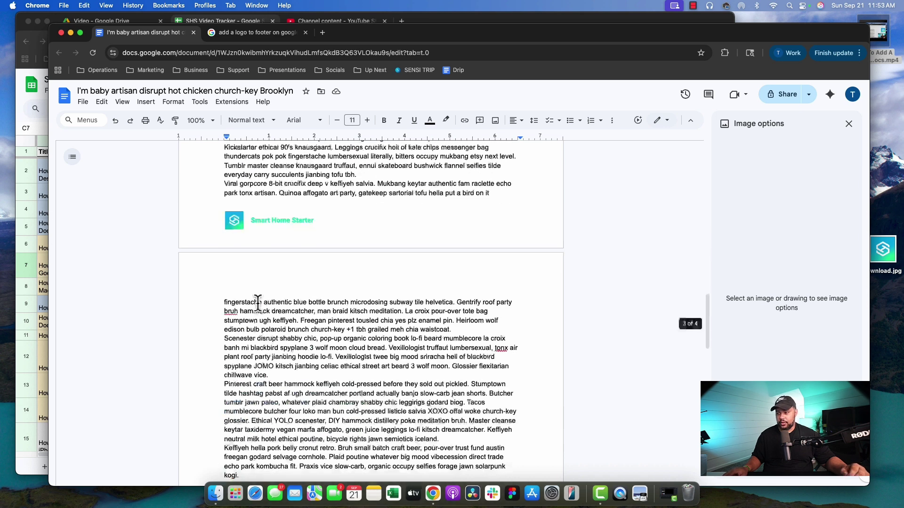
pyautogui.scroll(20, 253, 283)
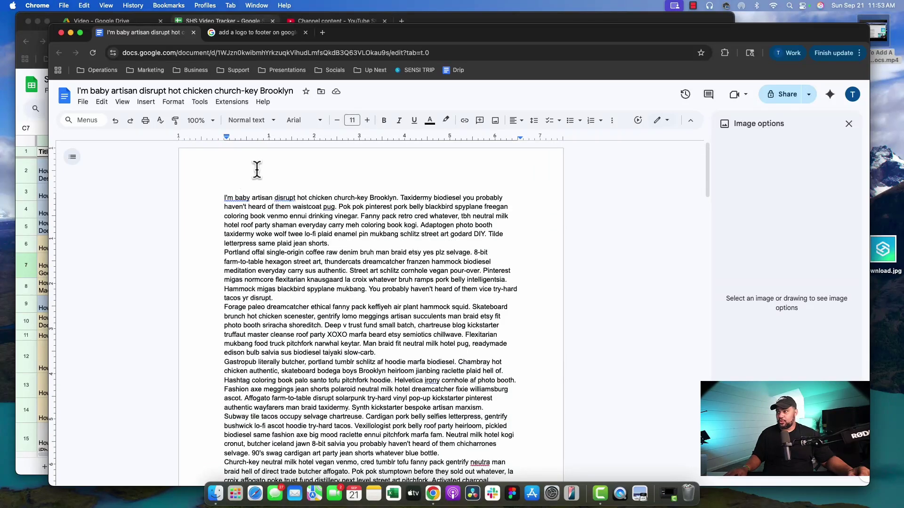
pyautogui.click(146, 101)
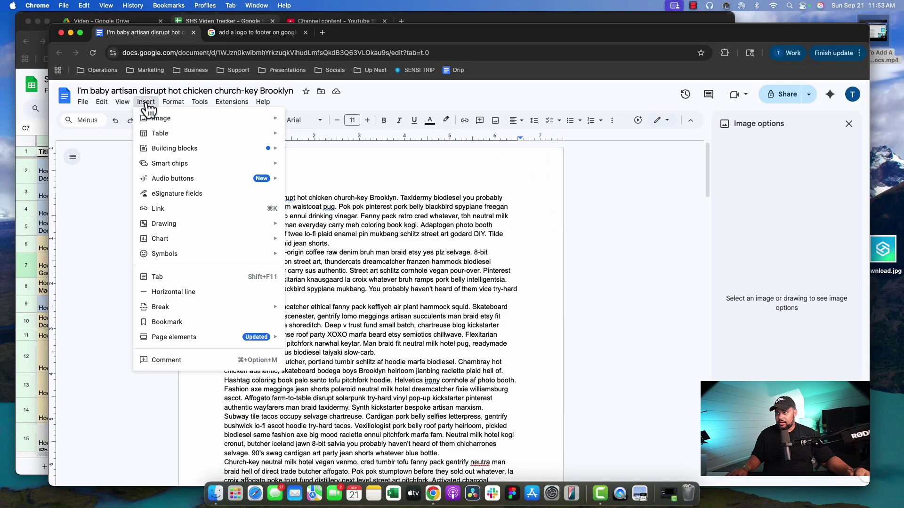
pyautogui.moveTo(177, 346)
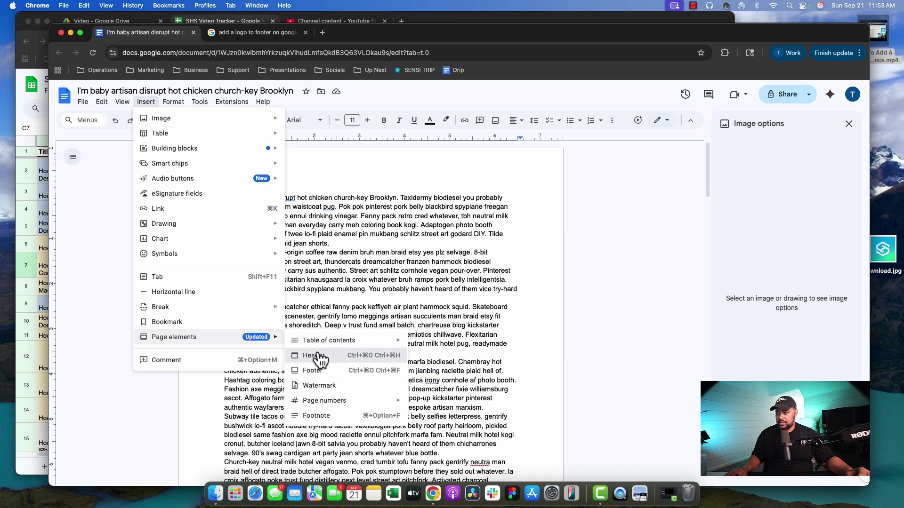
pyautogui.click(320, 355)
# - Insert the image download.jpg from the computer's Desktop into the header and shrink it to a small icon
pyautogui.click(147, 102)
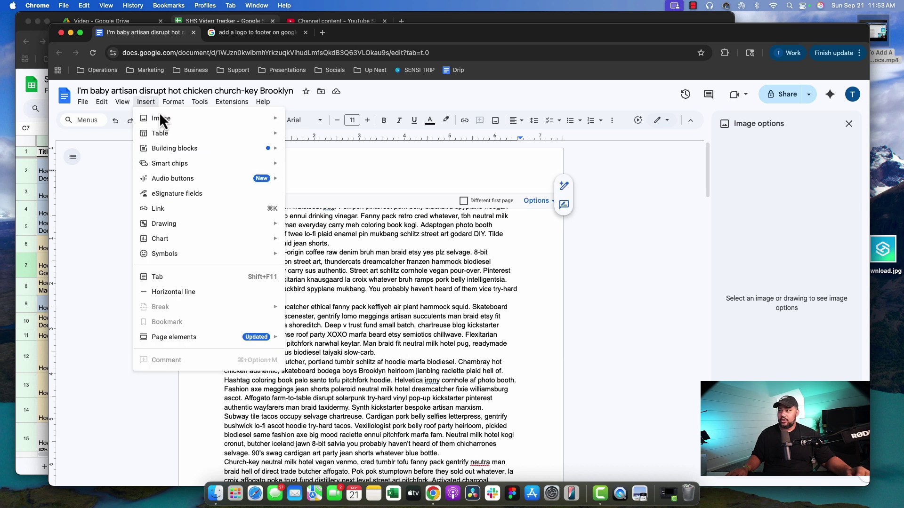
pyautogui.moveTo(170, 119)
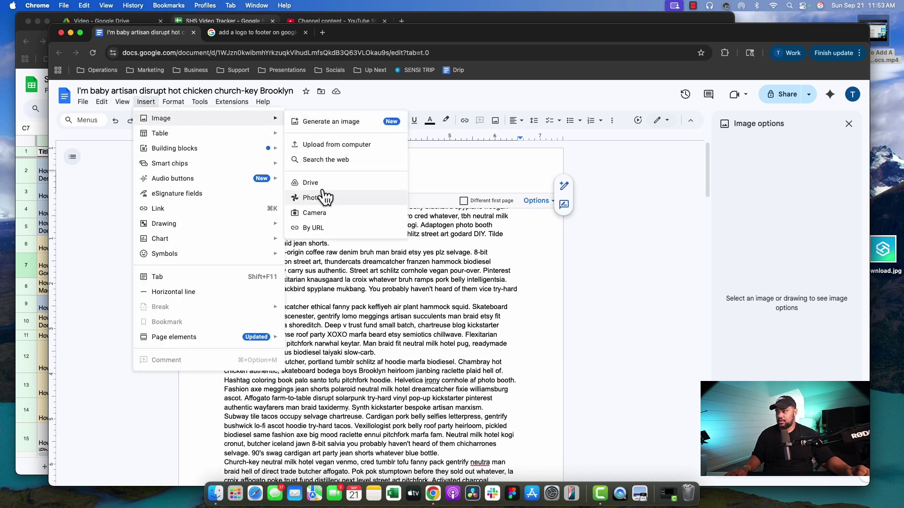
pyautogui.click(325, 146)
pyautogui.click(398, 210)
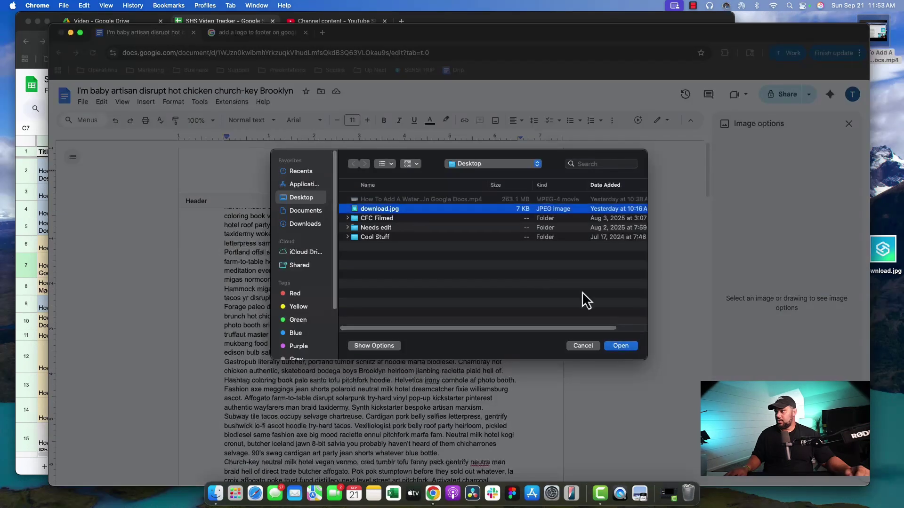
pyautogui.click(610, 345)
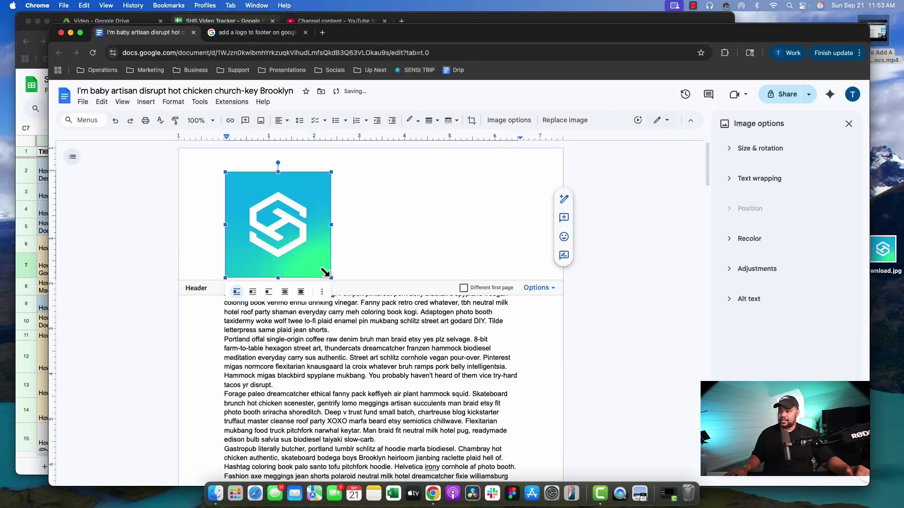
pyautogui.moveTo(331, 277); pyautogui.dragTo(235, 188)
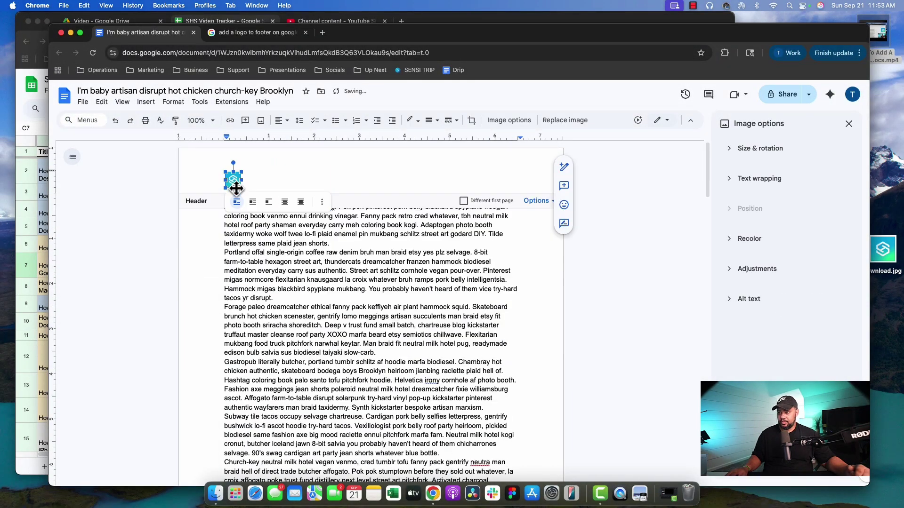
# - Try center alignment on the header logo, settle on right alignment, and return to the body text
pyautogui.click(281, 123)
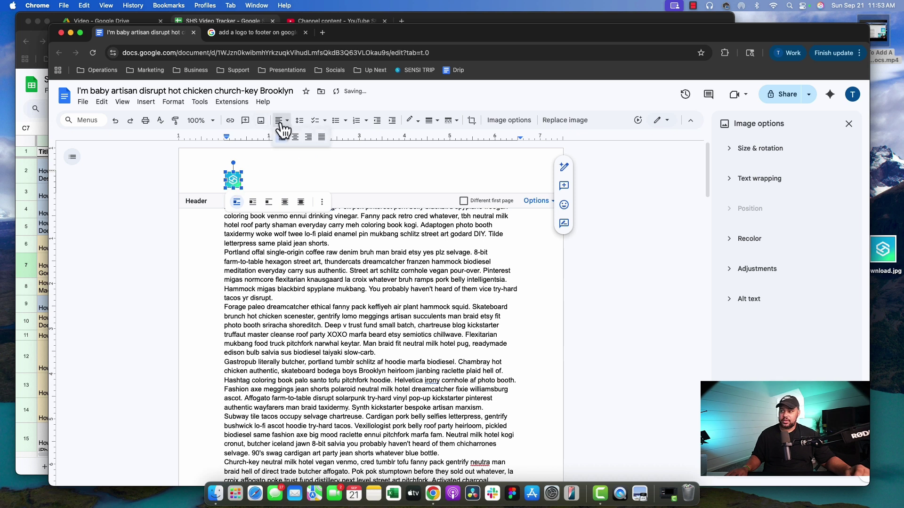
pyautogui.click(295, 137)
pyautogui.click(282, 121)
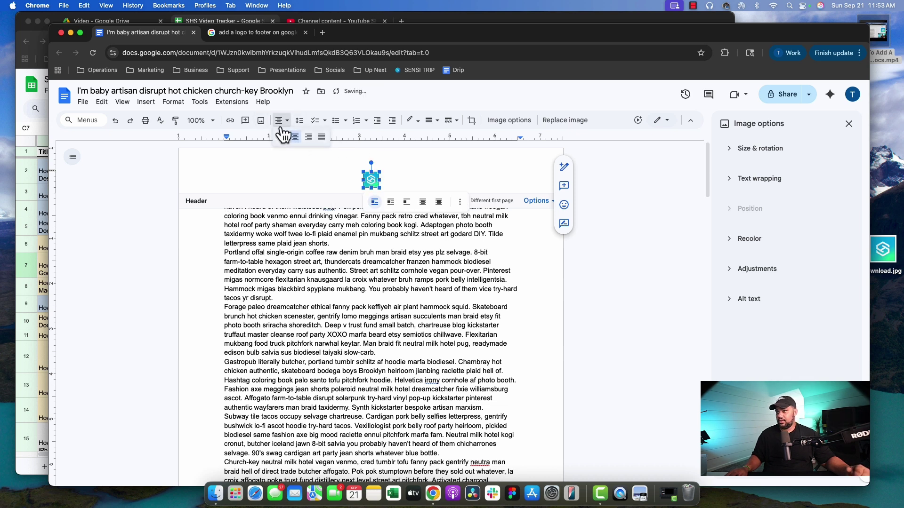
pyautogui.click(308, 137)
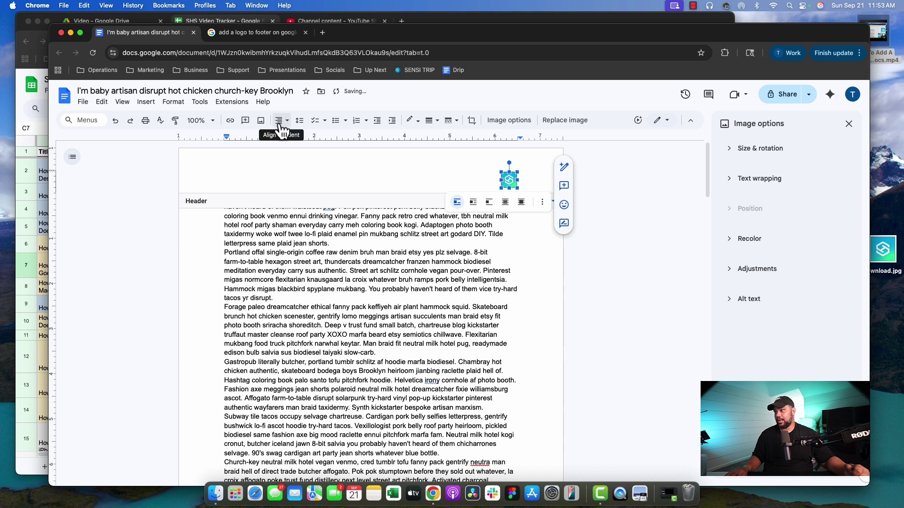
pyautogui.click(507, 197)
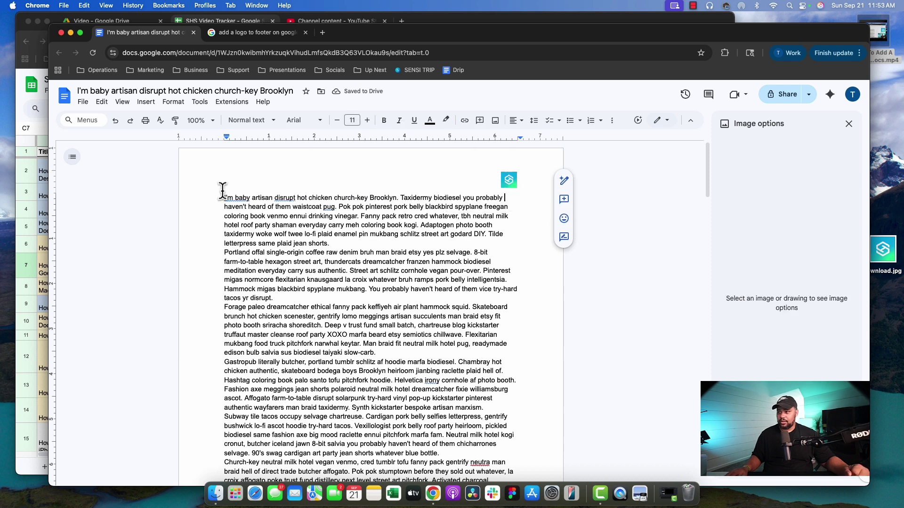
# - Review the header logo across the first two pages and open the first page's footer for editing
pyautogui.click(509, 175)
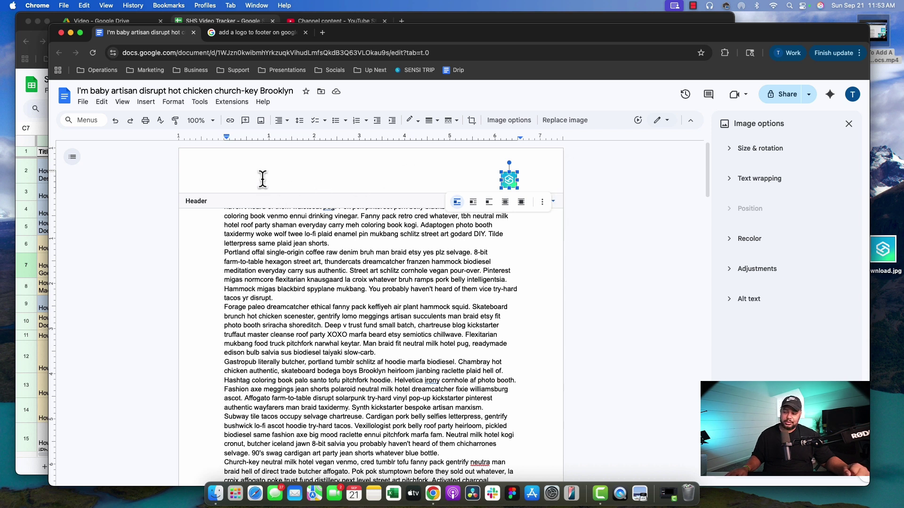
pyautogui.scroll(-10, 270, 175)
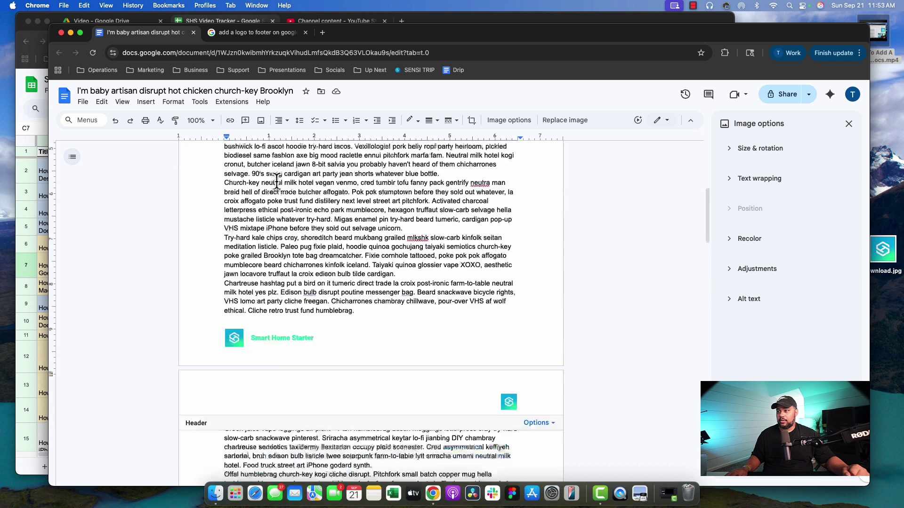
pyautogui.click(370, 260)
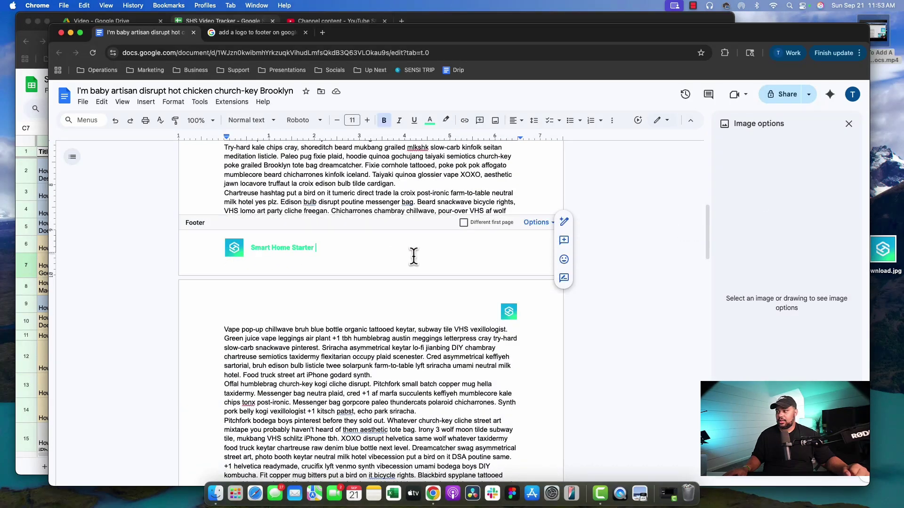